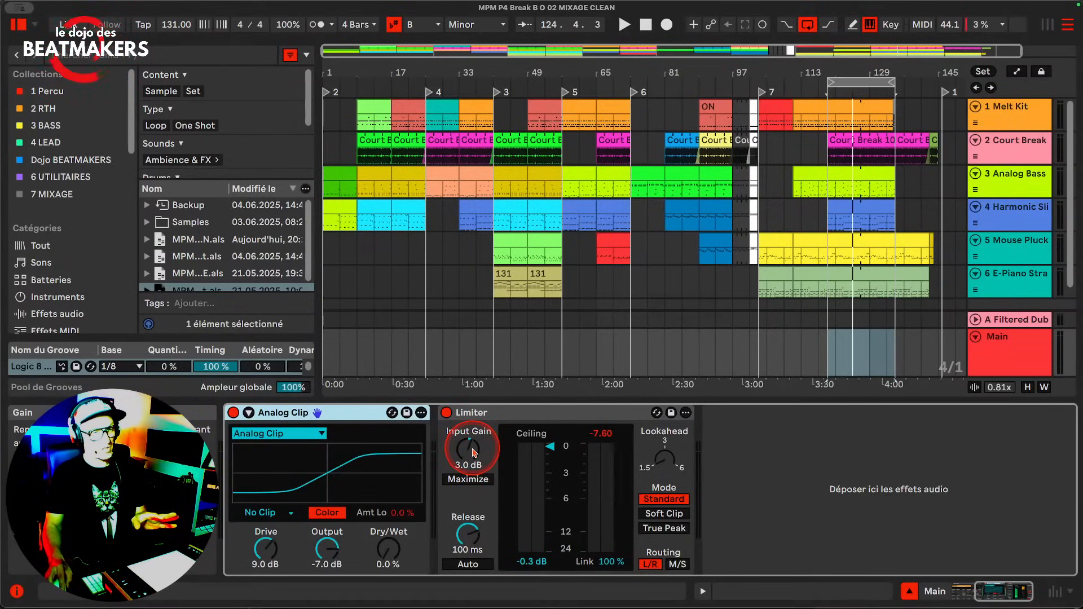
# Set the Limiter's input gain on the Main track to 5.0 dB.
pyautogui.click(474, 453)
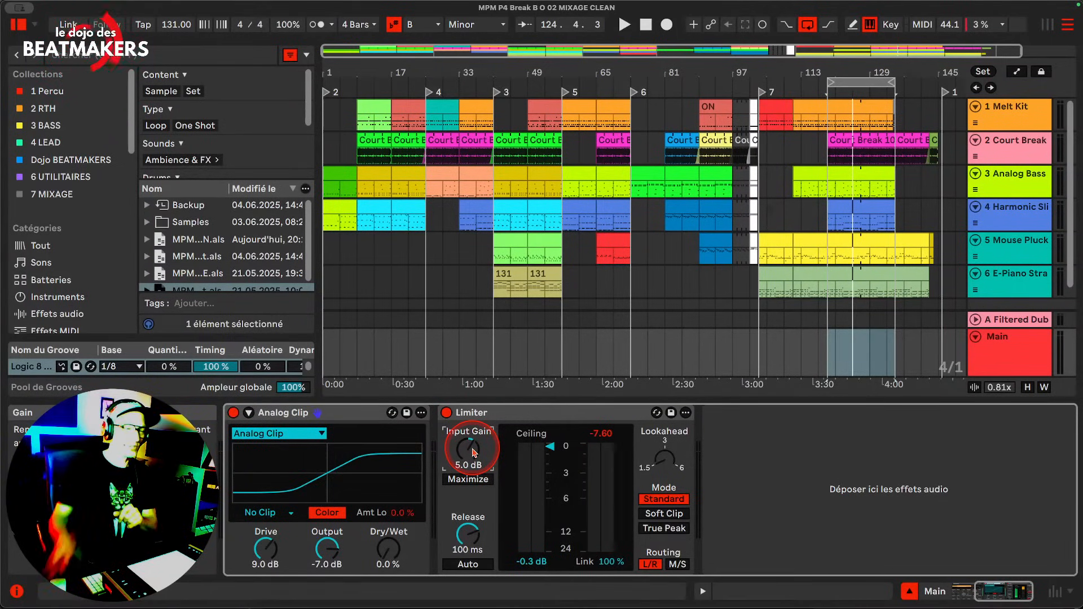
# Select the Drum Buss on the Melt Kit track and unfold the kit's drum chains in the Session mixer.
pyautogui.click(1003, 121)
pyautogui.click(685, 497)
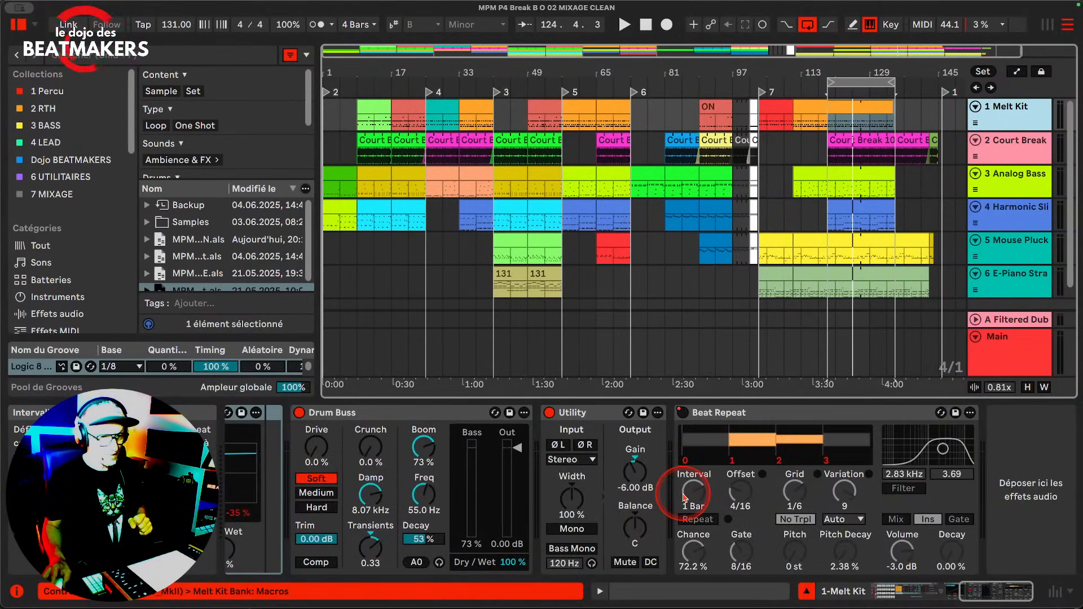
pyautogui.click(365, 413)
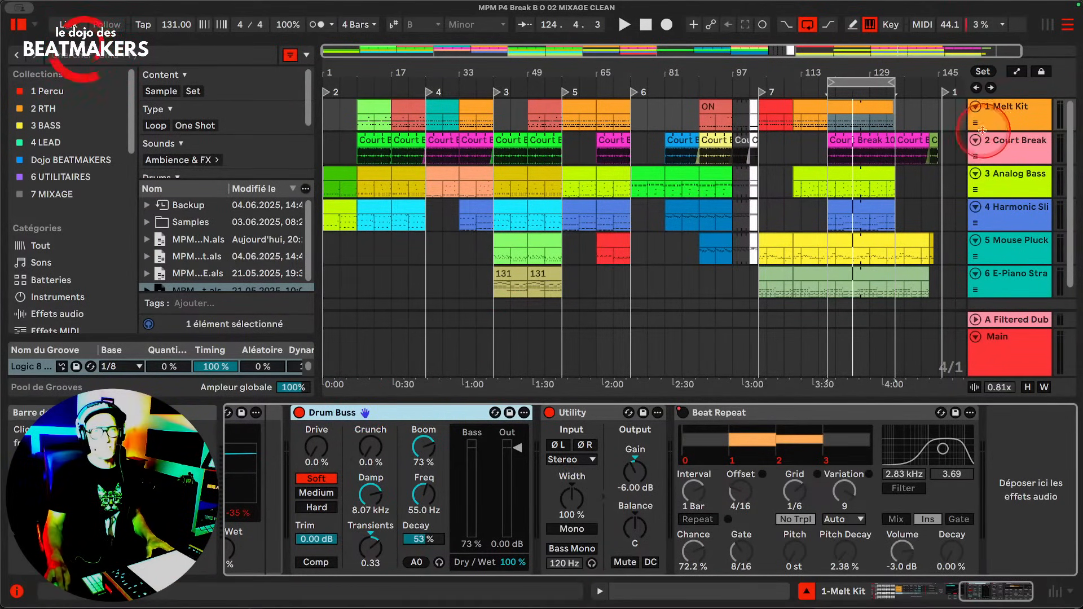
pyautogui.press('Tab')
pyautogui.click(416, 71)
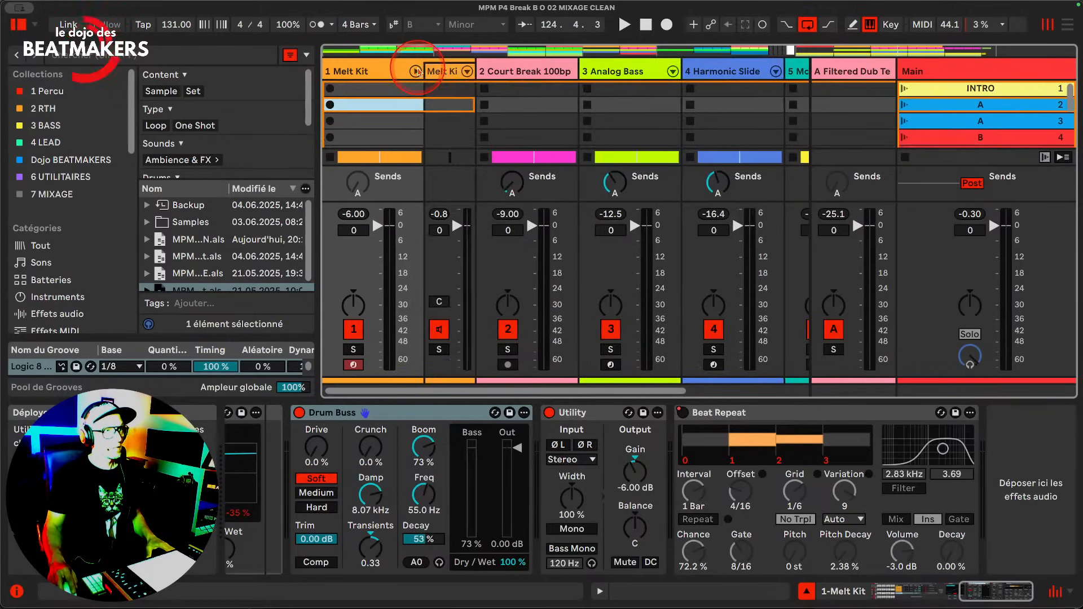
pyautogui.click(467, 71)
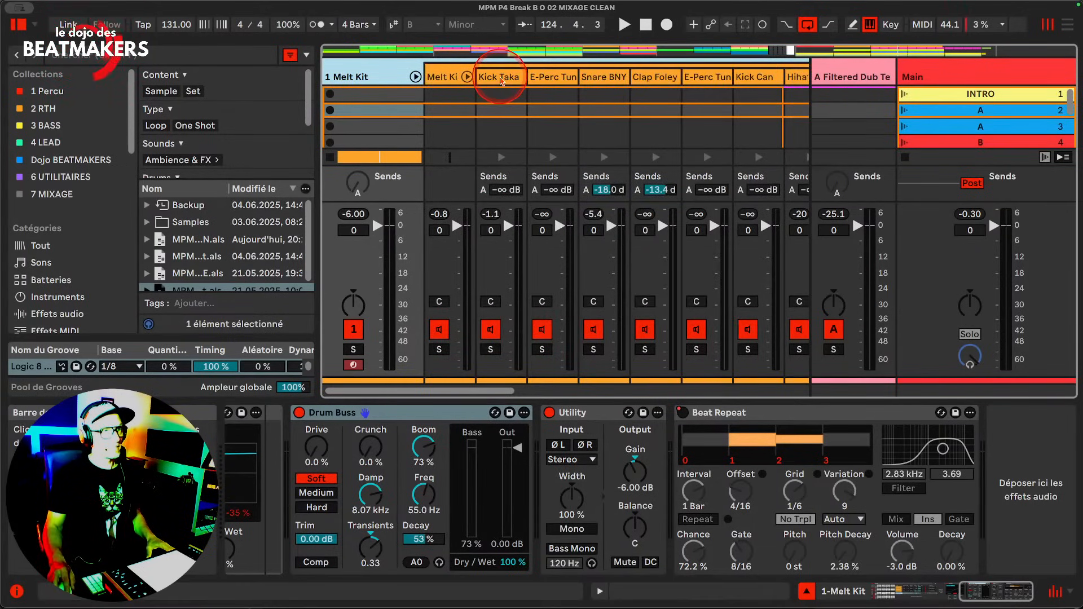
# Move the Drum Buss from the Melt Kit track onto its Kick Taka chain and deactivate the effect.
pyautogui.click(500, 79)
pyautogui.click(398, 233)
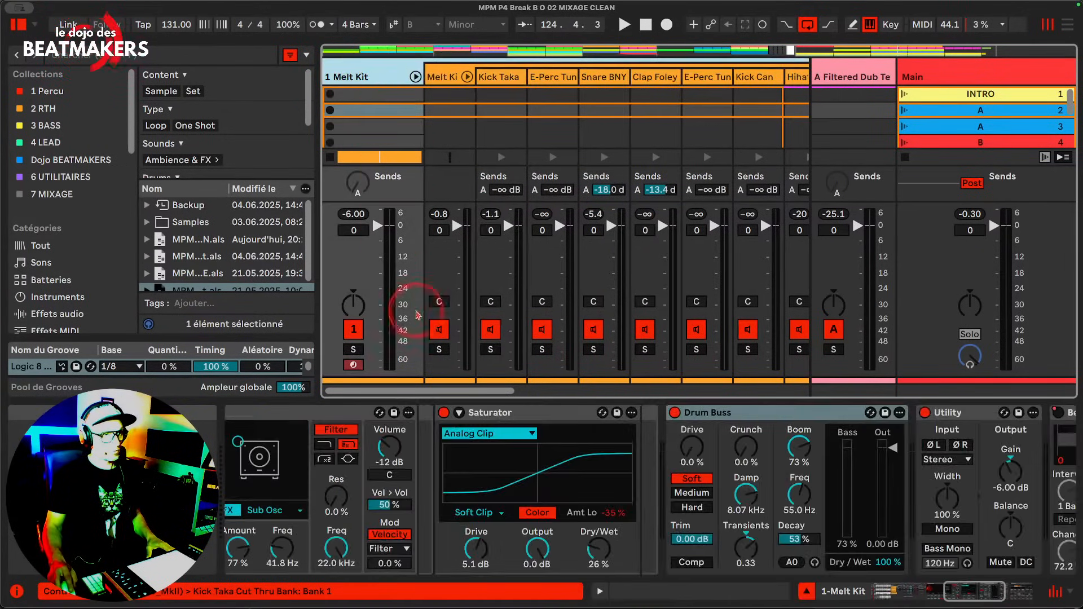
pyautogui.click(770, 412)
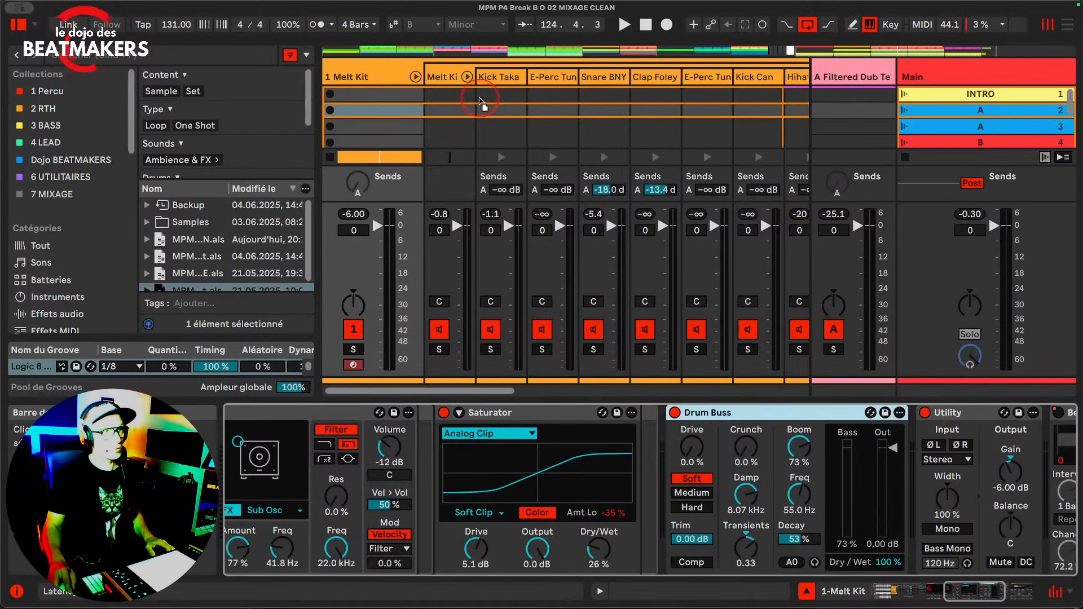
pyautogui.click(501, 84)
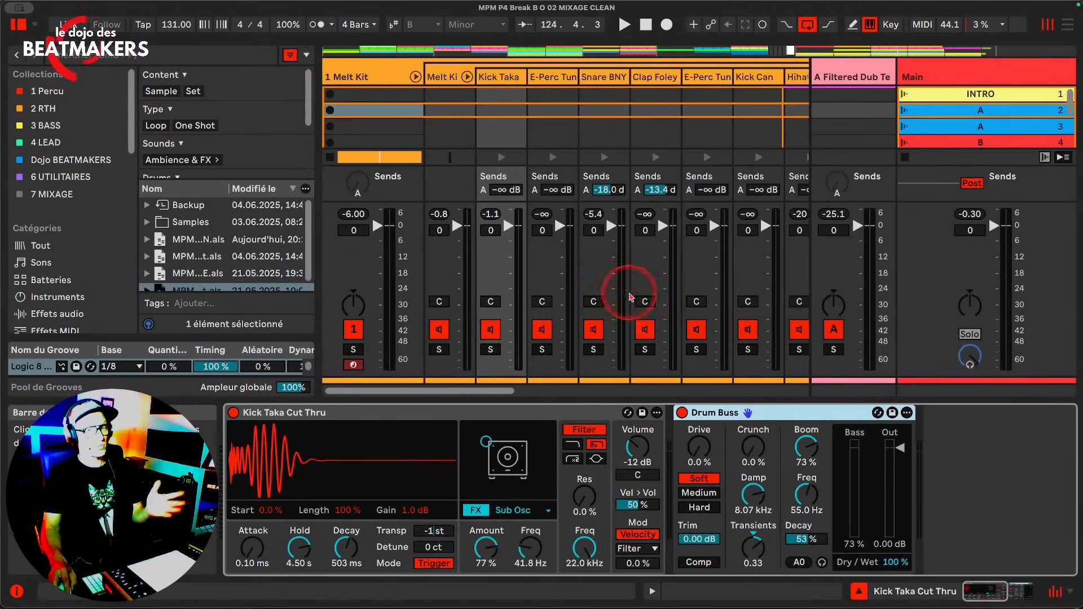
pyautogui.click(682, 413)
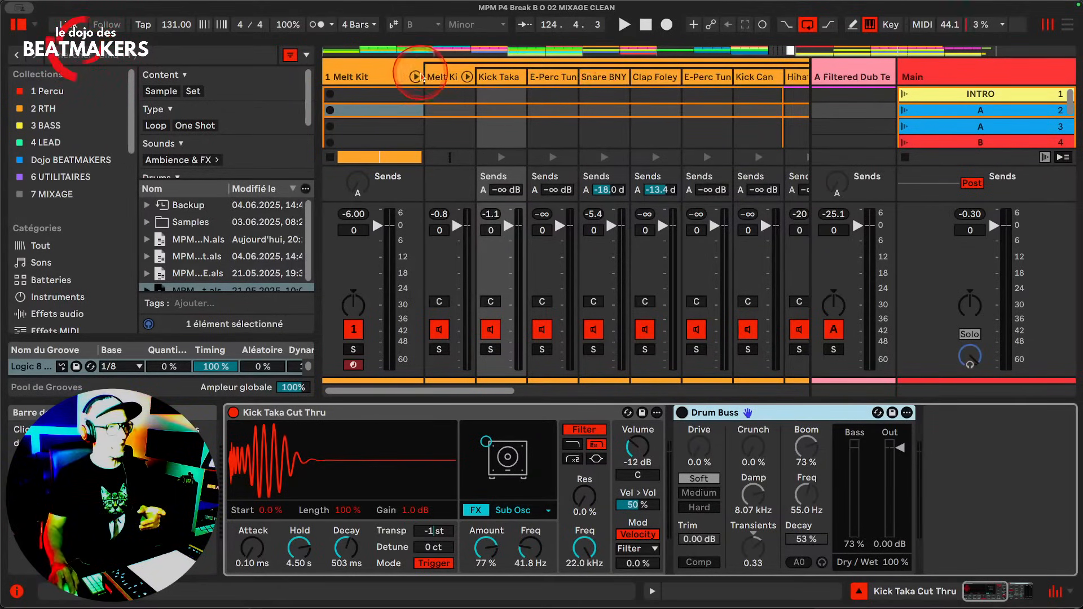
# Check the devices on the Snare BNYX chain and fold the Melt Kit's chains back up.
pyautogui.click(500, 77)
pyautogui.click(572, 80)
pyautogui.click(601, 77)
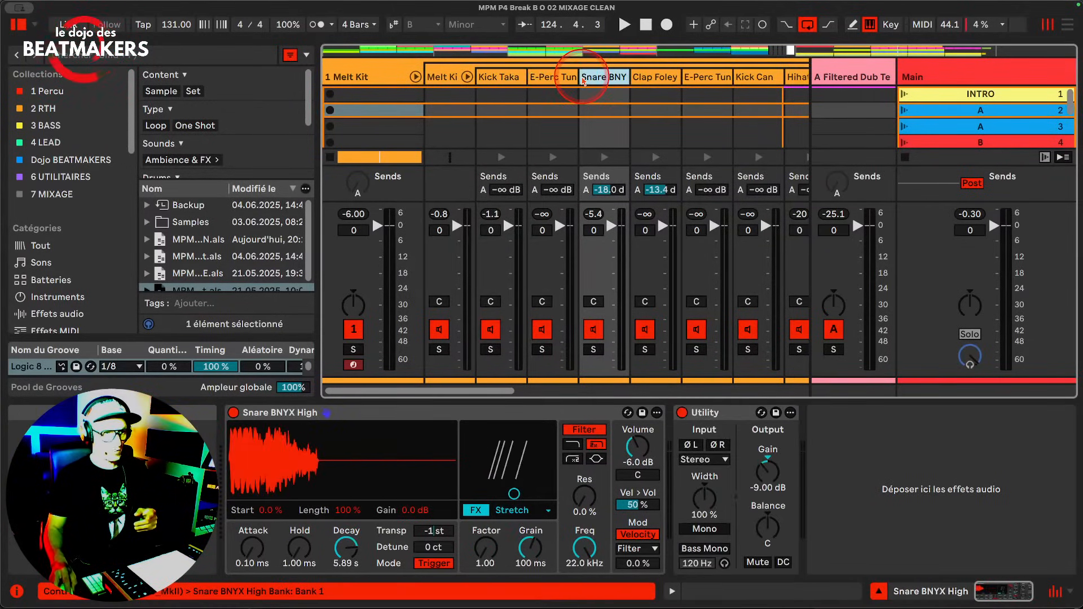
pyautogui.click(415, 76)
pyautogui.click(414, 76)
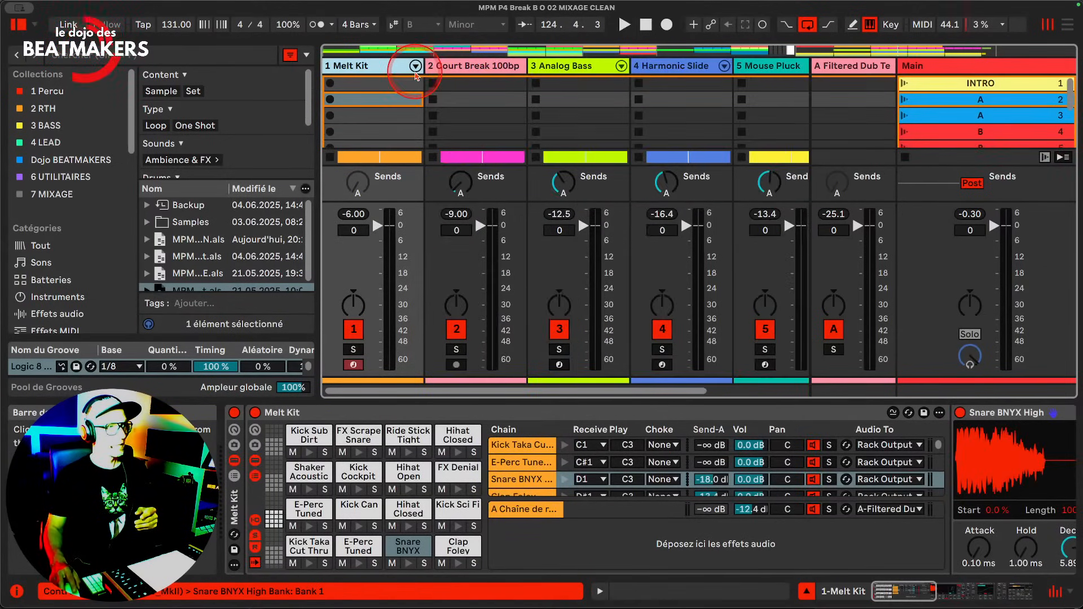
# Audition the Court Break track in solo, comparing its Drum Buss bypassed and active, and end the solo and playback.
pyautogui.click(460, 65)
pyautogui.hscroll(5, 569, 440)
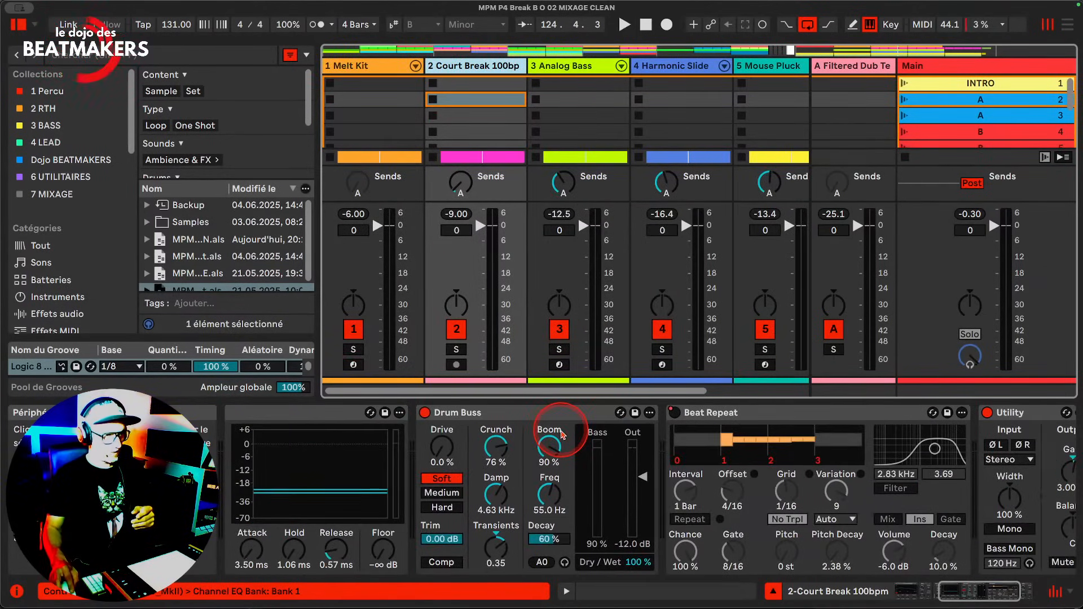
pyautogui.hscroll(2, 562, 435)
pyautogui.hscroll(-4, 562, 435)
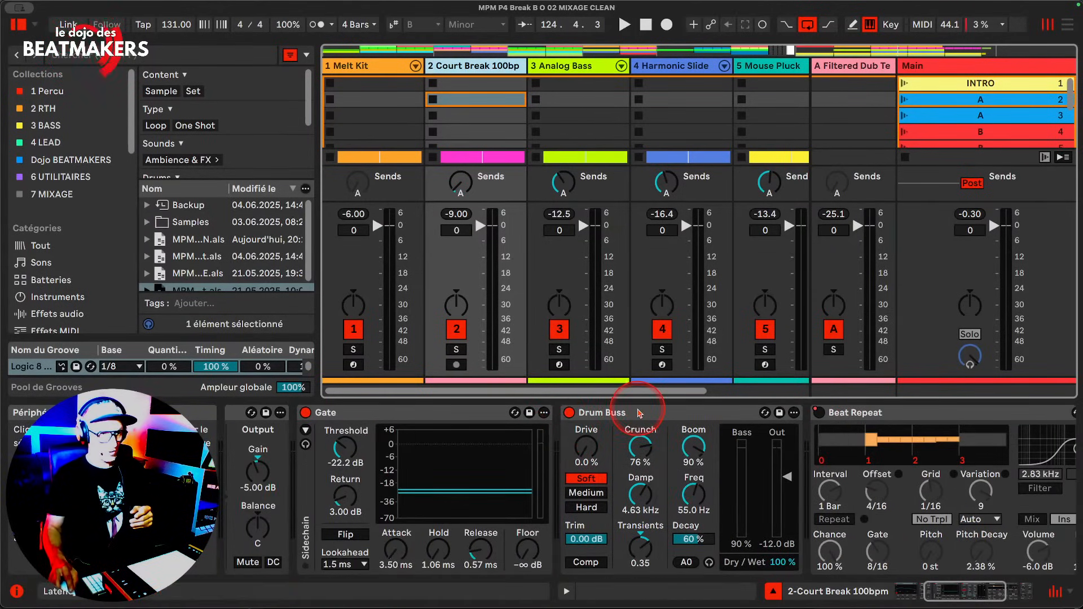
pyautogui.click(570, 413)
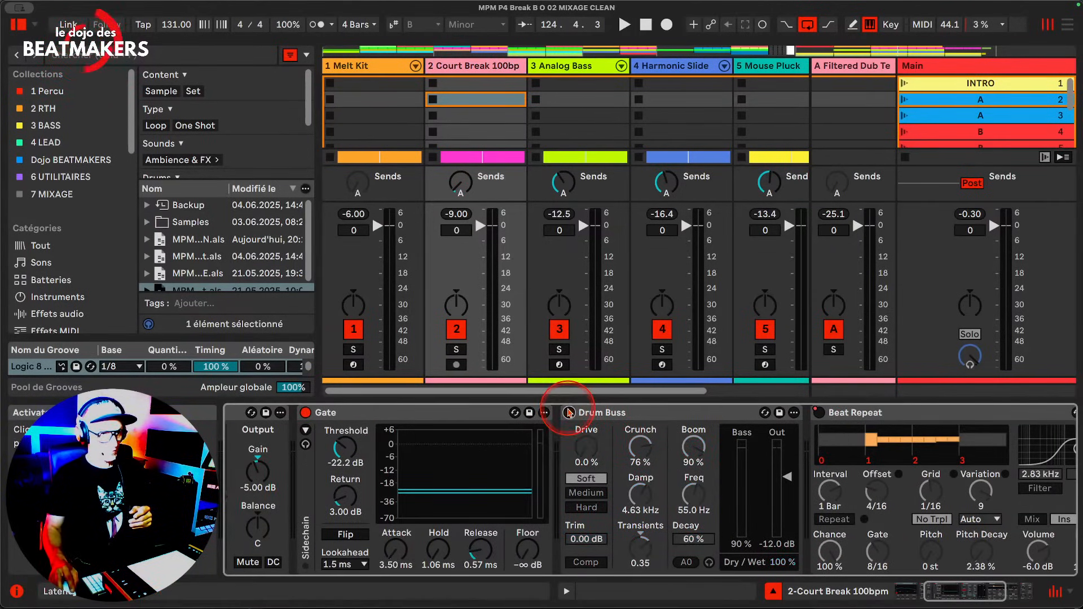
pyautogui.hscroll(-3, 519, 437)
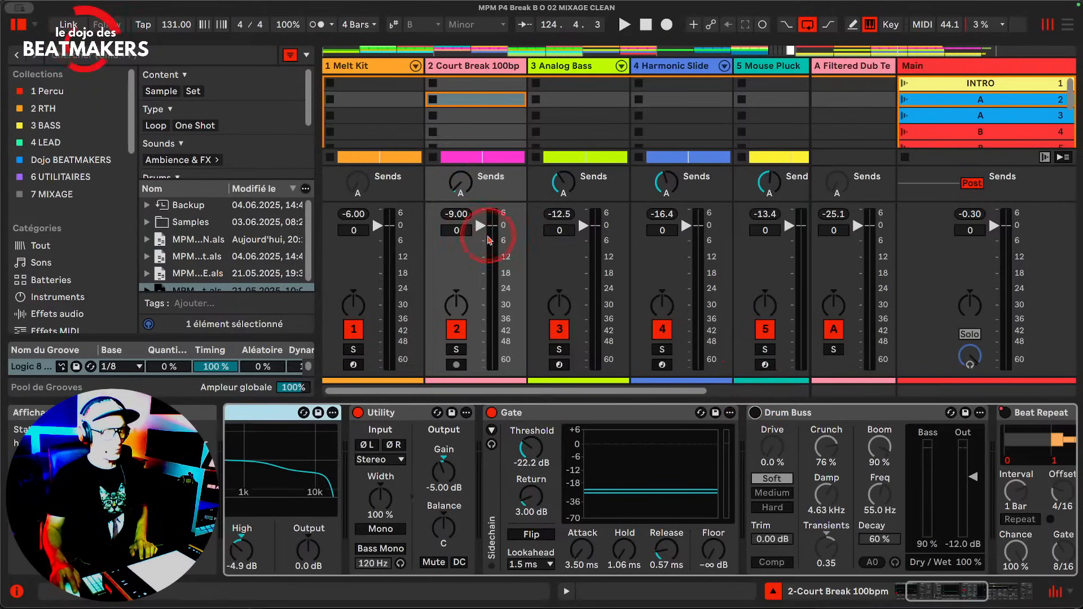
pyautogui.press('space')
pyautogui.click(457, 350)
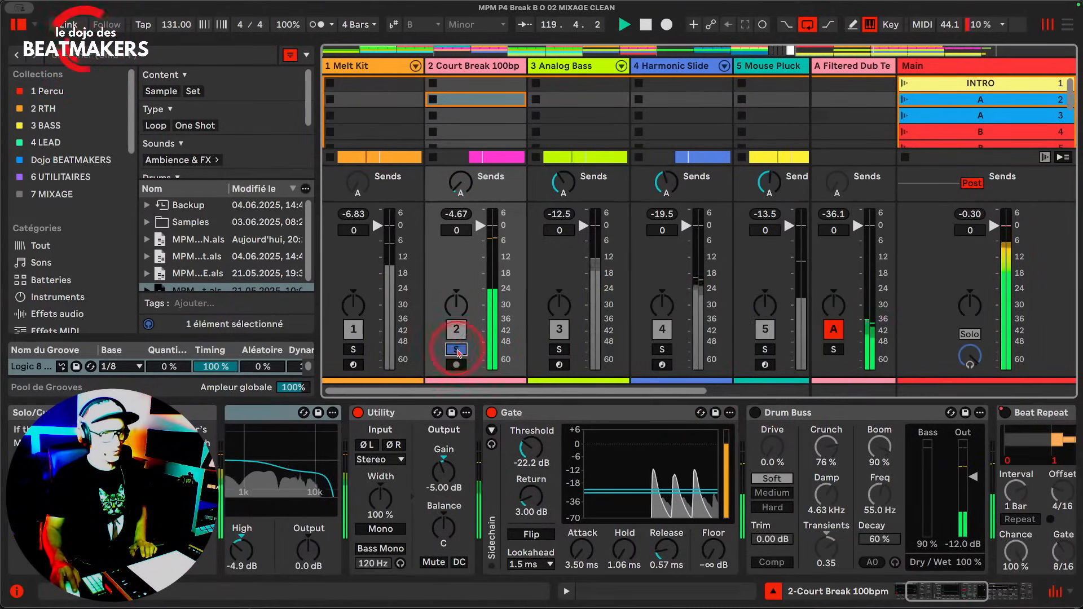
pyautogui.click(753, 413)
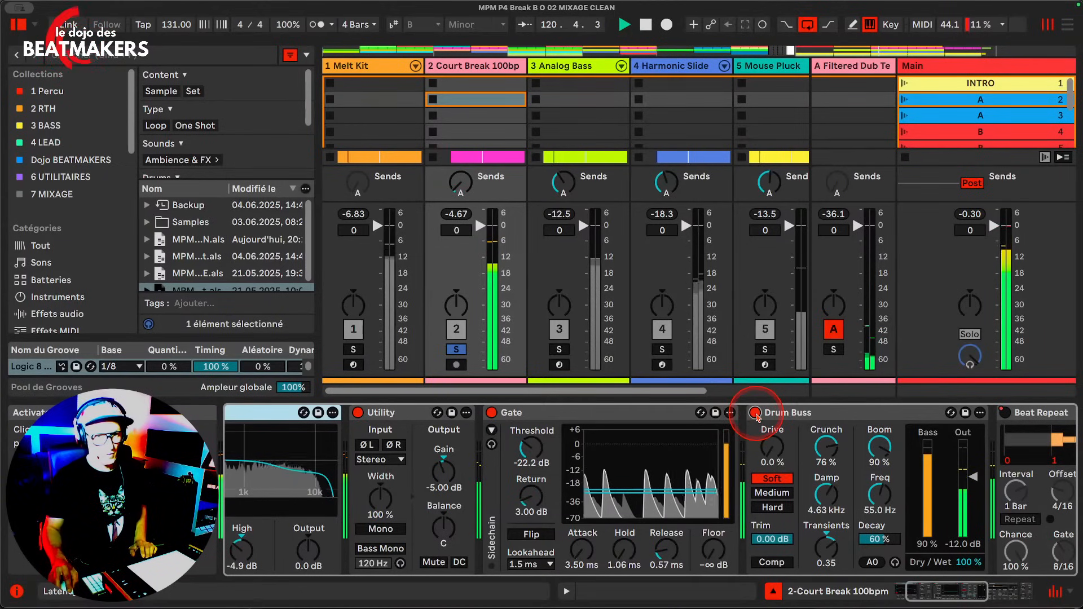
pyautogui.click(880, 446)
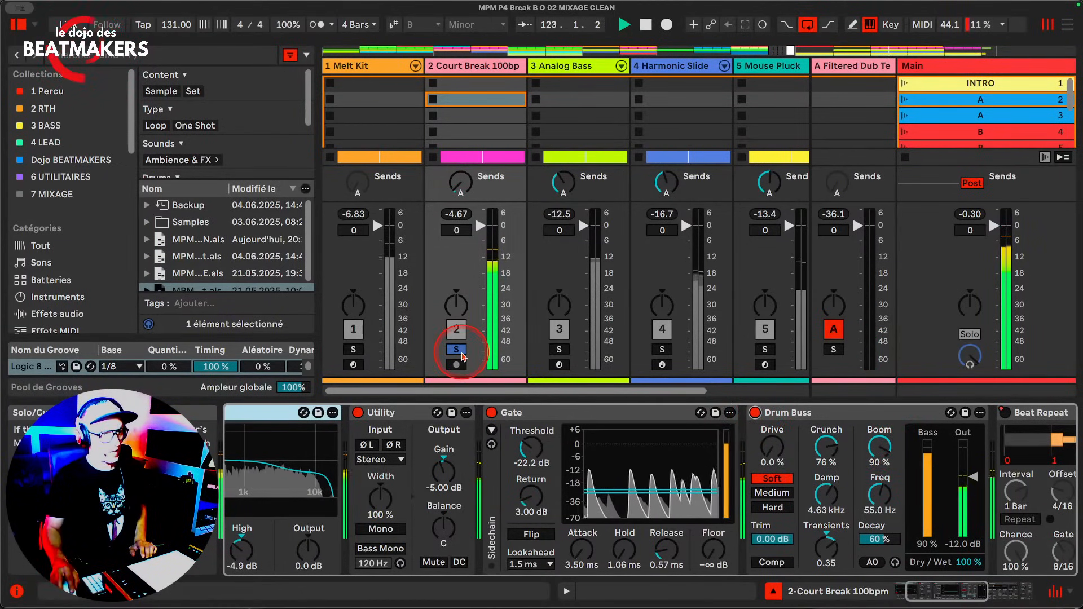
pyautogui.press('space')
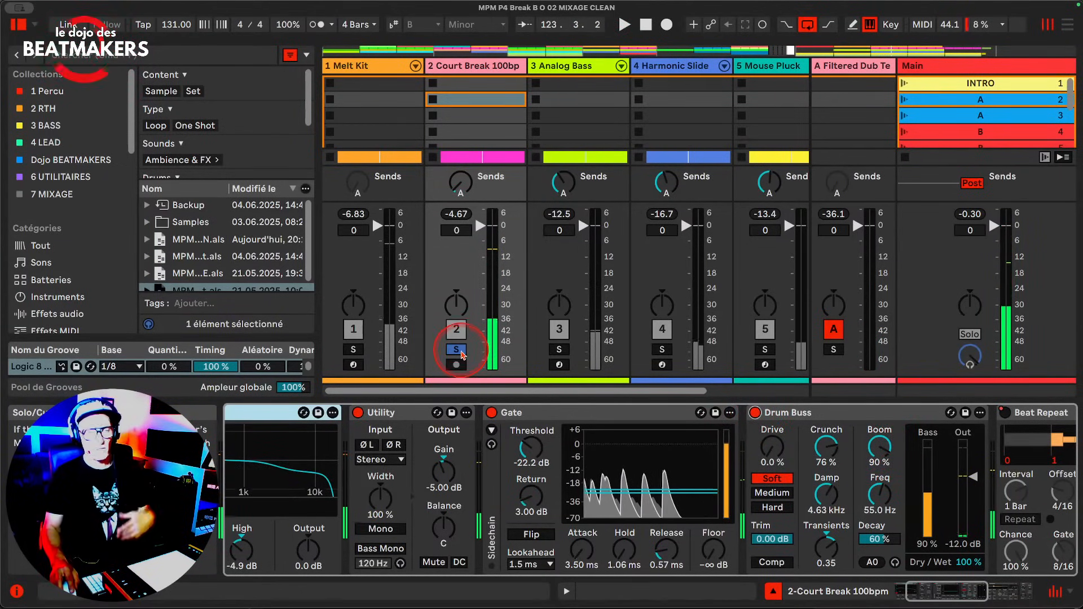
pyautogui.click(457, 349)
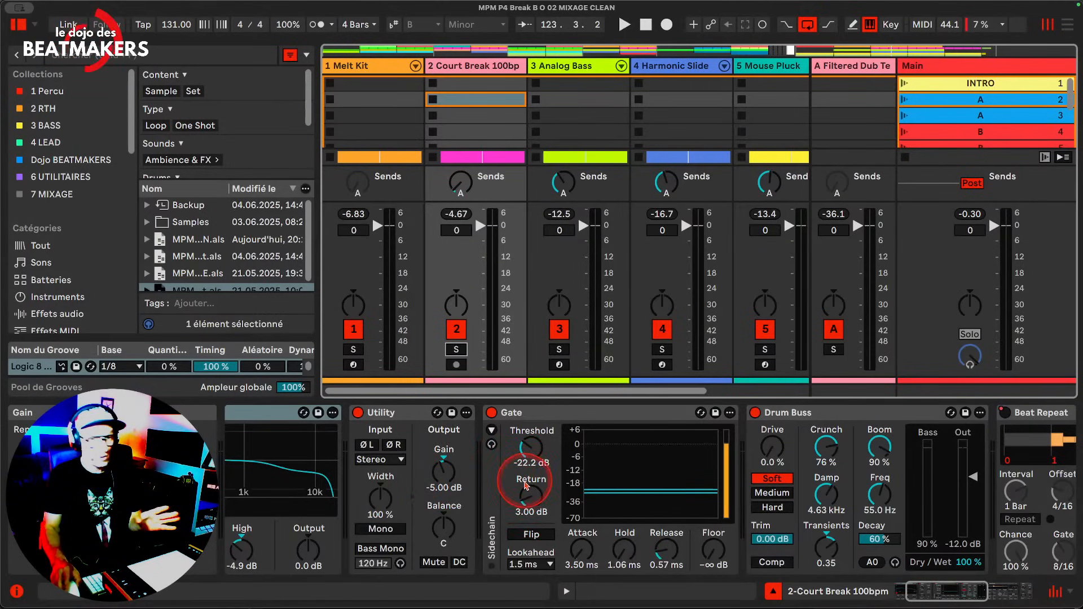
# Review the remaining Court Break effects and the Analog Bass device chain from Saturator to sidechain Compressor.
pyautogui.hscroll(8, 508, 472)
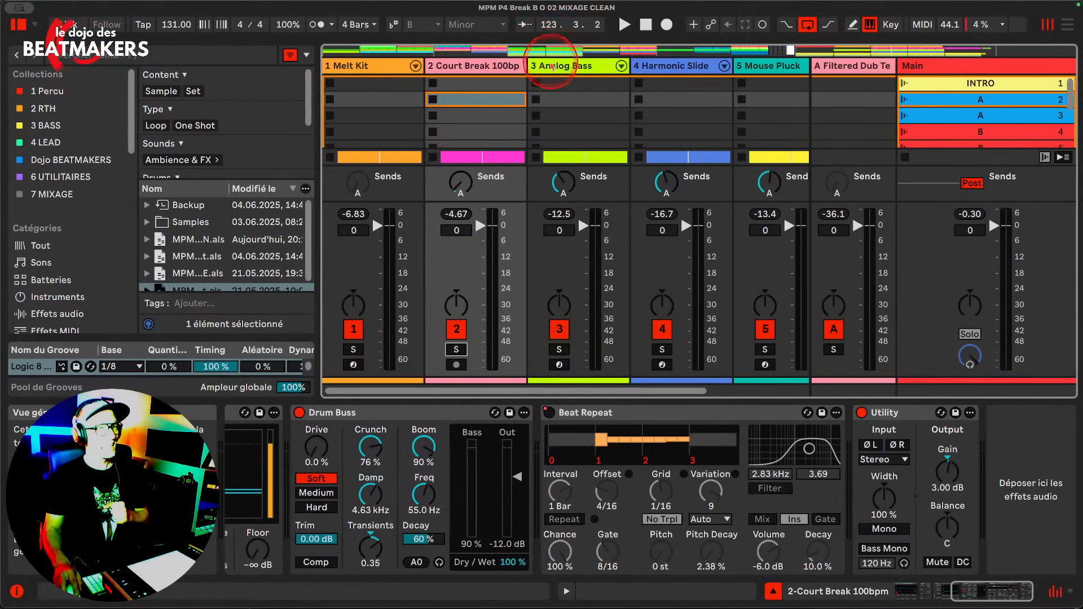
pyautogui.click(587, 72)
pyautogui.hscroll(10, 647, 537)
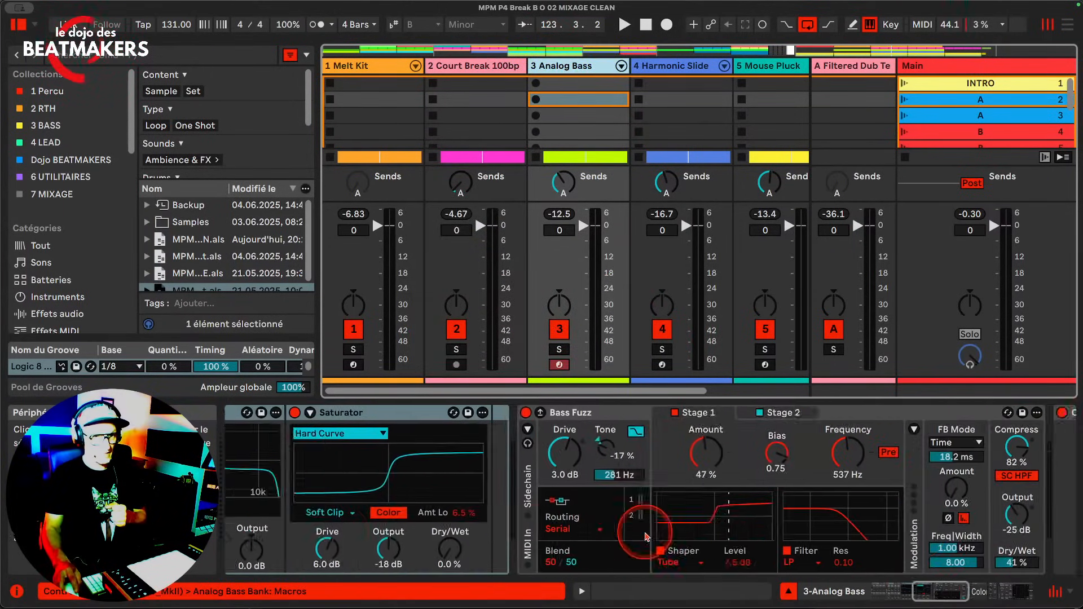
pyautogui.hscroll(10, 648, 537)
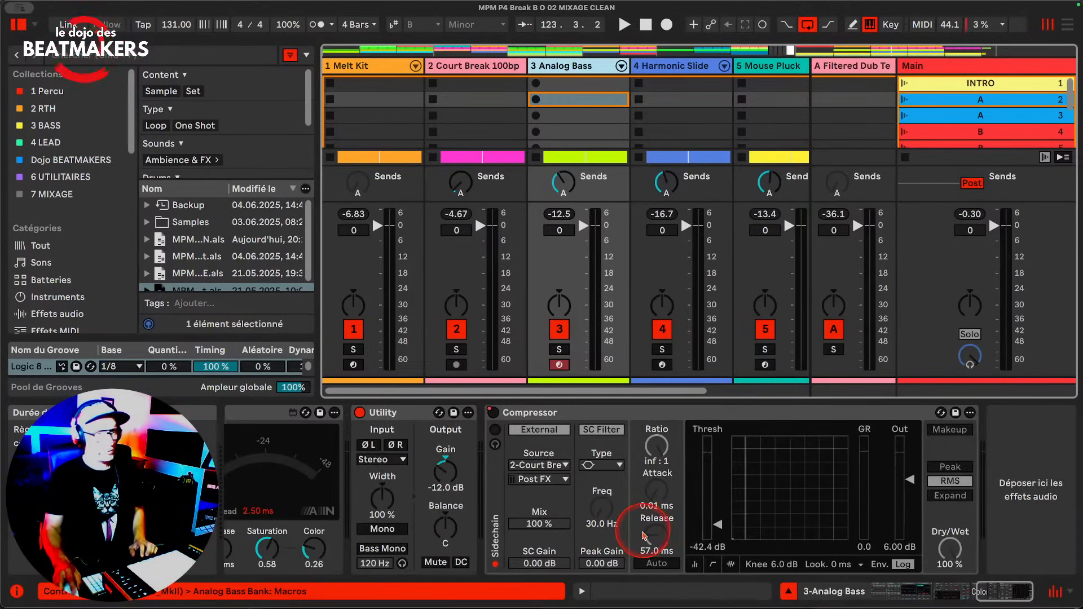
pyautogui.hscroll(-7, 647, 537)
# Play the Analog Bass in solo, compare its Color Limiter bypassed and active, and inspect its sidechain Compressor.
pyautogui.click(560, 350)
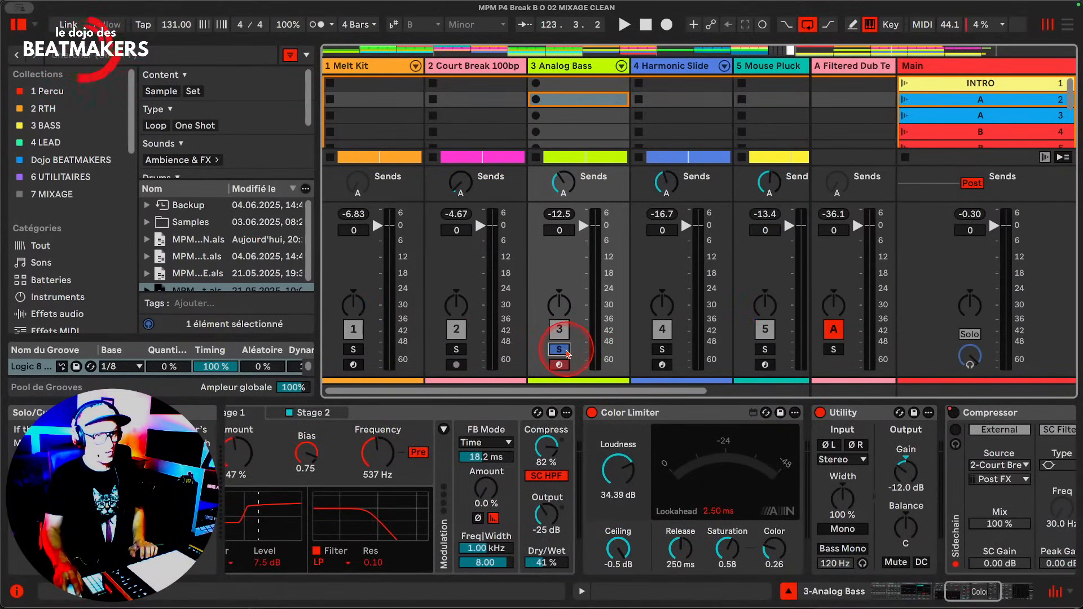
pyautogui.press('space')
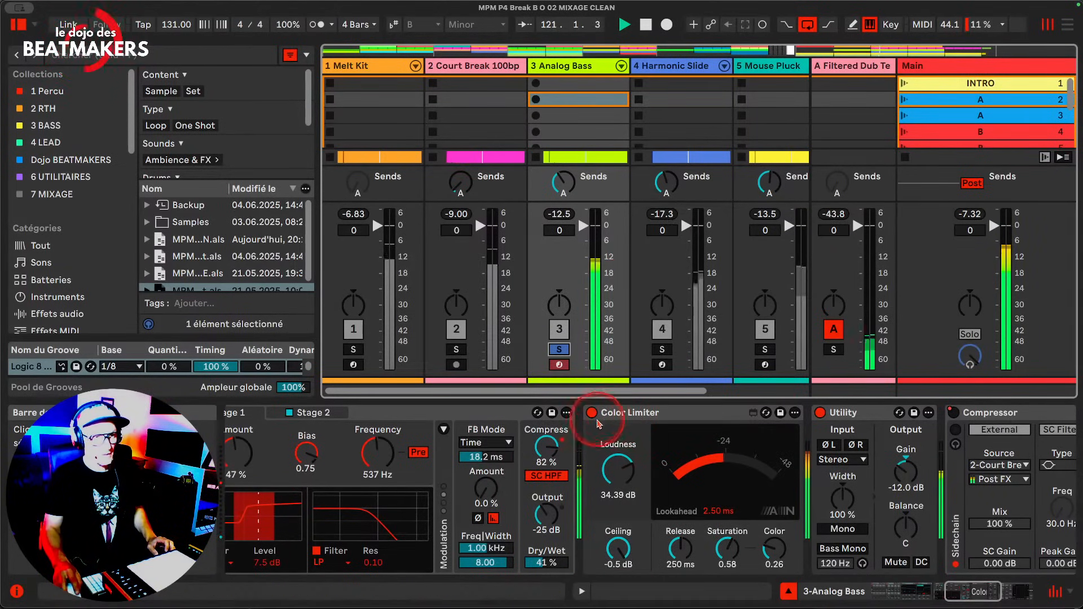
pyautogui.click(591, 413)
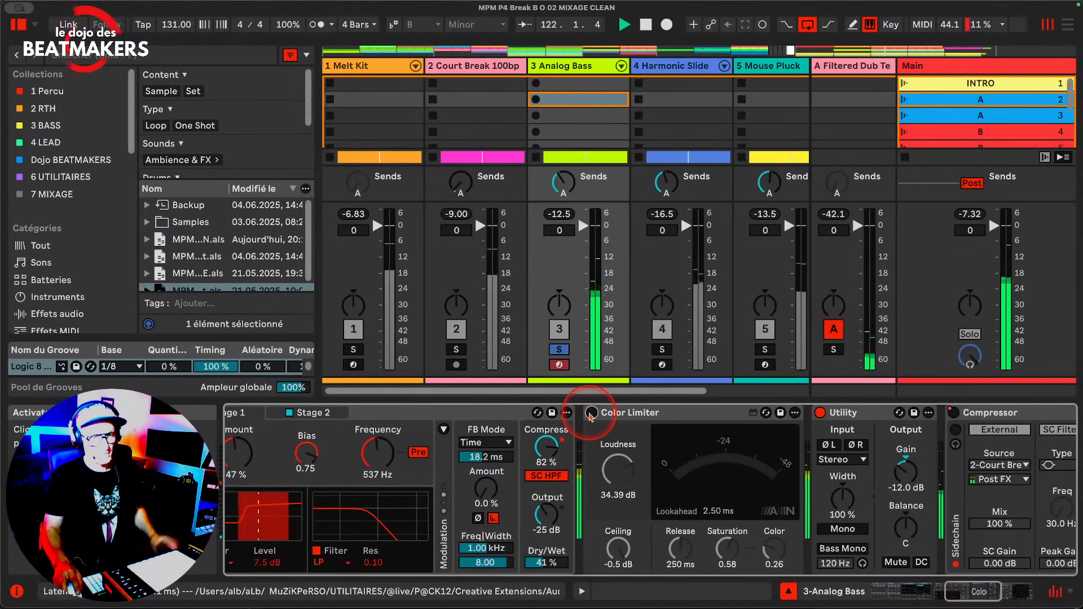
pyautogui.click(591, 415)
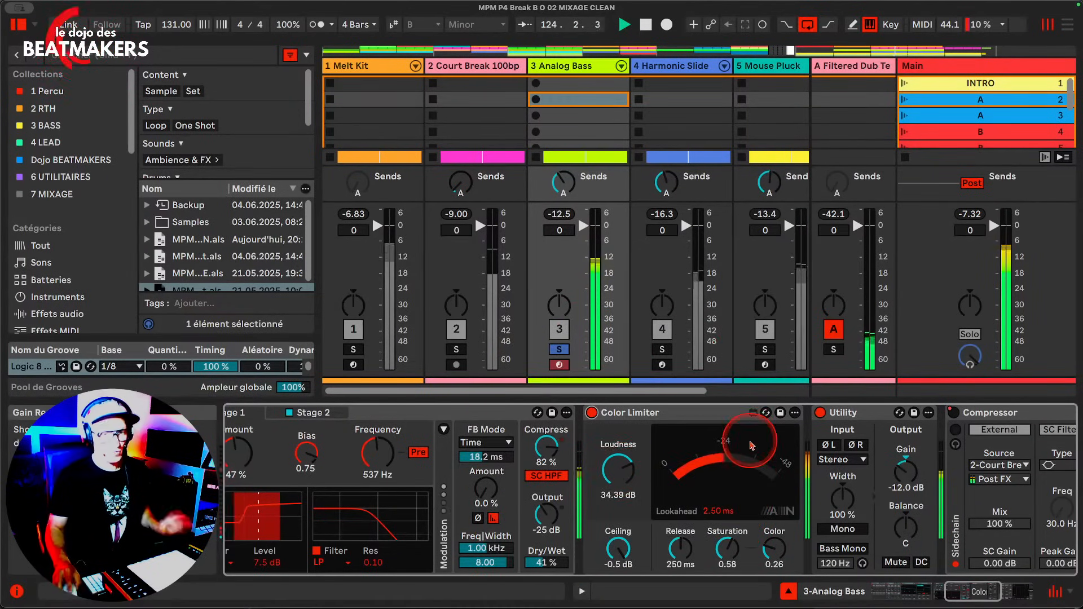
pyautogui.hscroll(8, 752, 445)
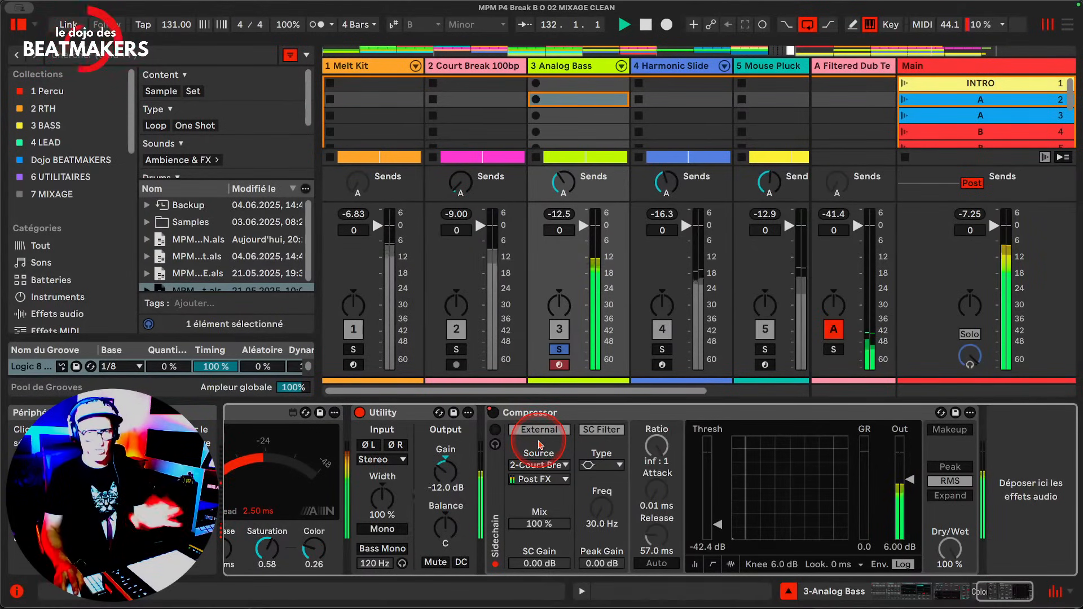
# Solo the Harmonic Slide track during playback and examine its device chain through to the Utility.
pyautogui.click(636, 282)
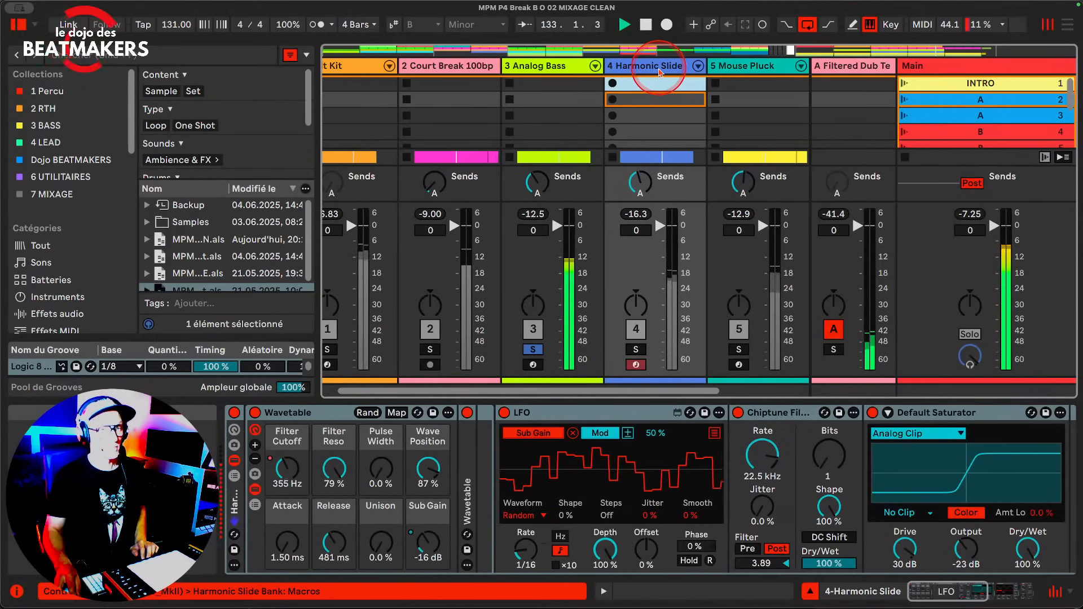
pyautogui.click(636, 350)
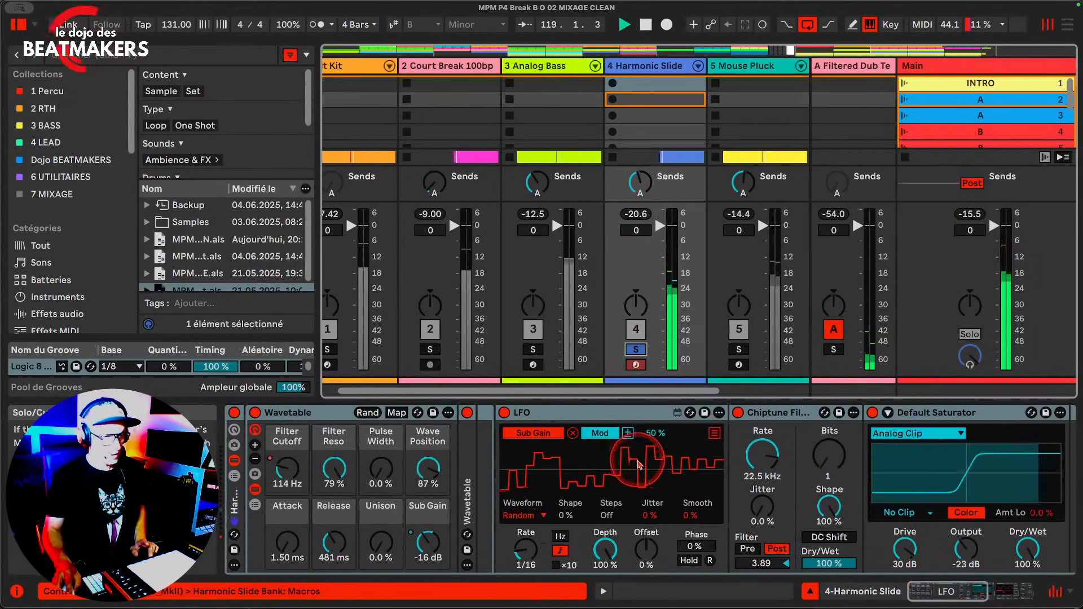
pyautogui.hscroll(8, 643, 460)
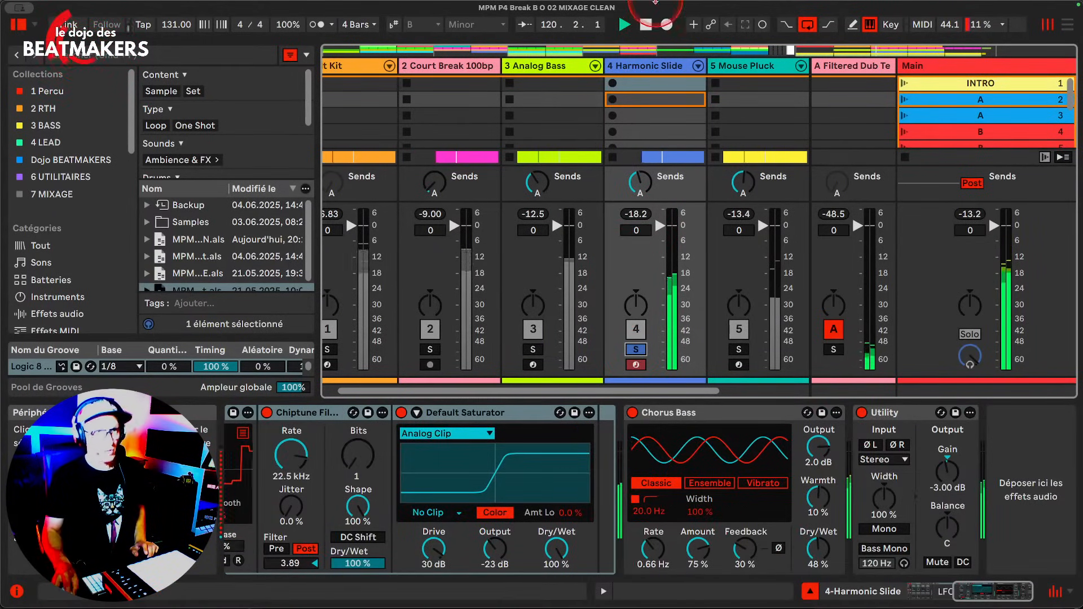
# Examine the effects on the Mouse Pluck and E-Piano Straight tracks and stop playback.
pyautogui.click(744, 71)
pyautogui.hscroll(8, 677, 451)
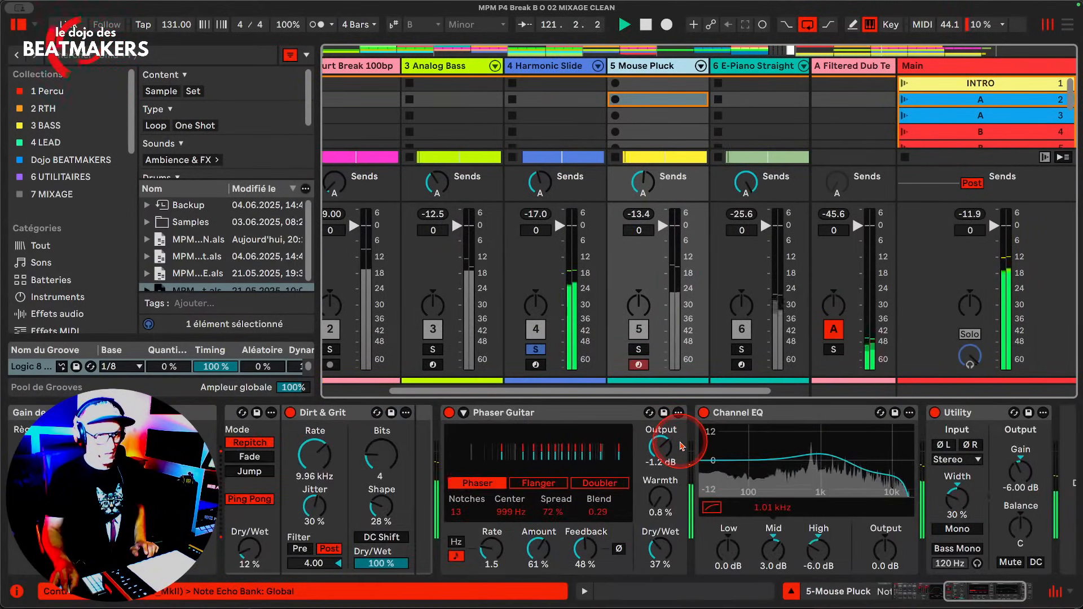
pyautogui.hscroll(-5, 681, 445)
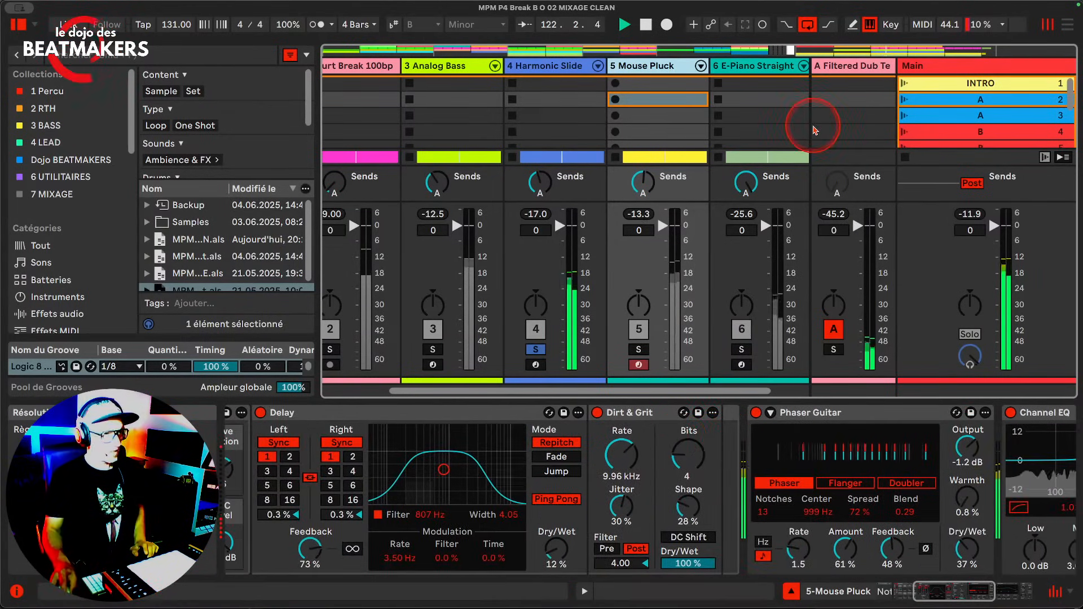
pyautogui.hscroll(2, 754, 70)
pyautogui.click(742, 66)
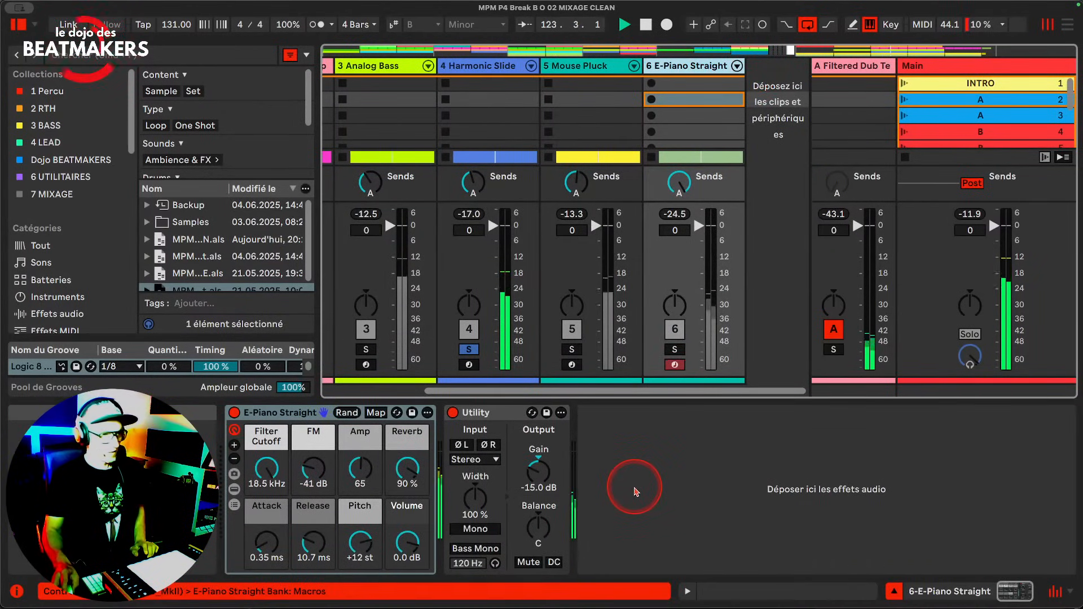
pyautogui.hscroll(-4, 508, 121)
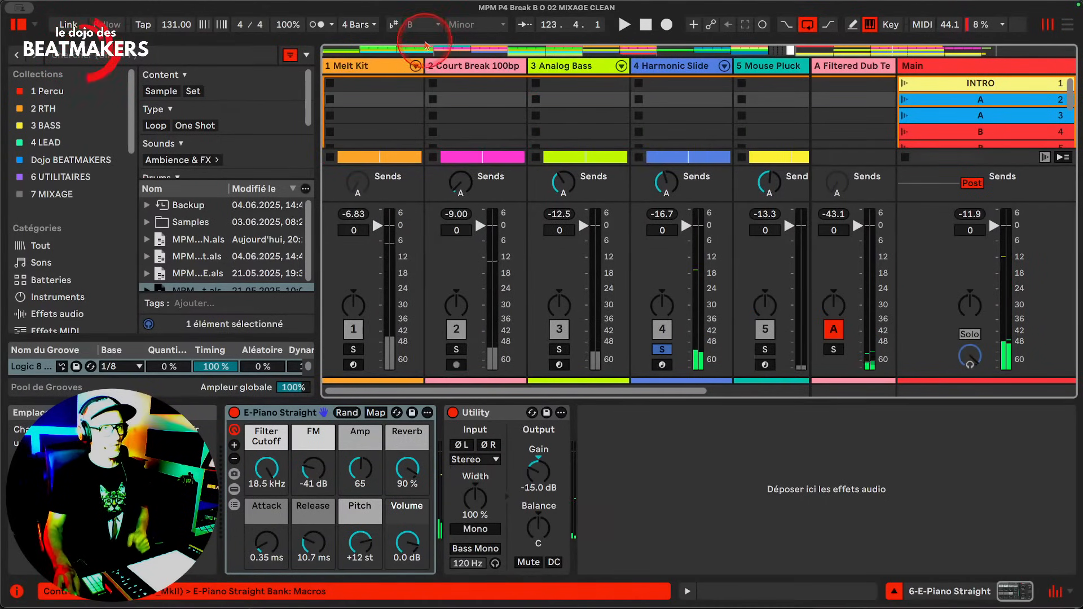
# Select the Melt Kit track, show the Arrangement, and save the Set as a new version named "MPM P4 Break B O 04 MIXAGE 1".
pyautogui.click(393, 65)
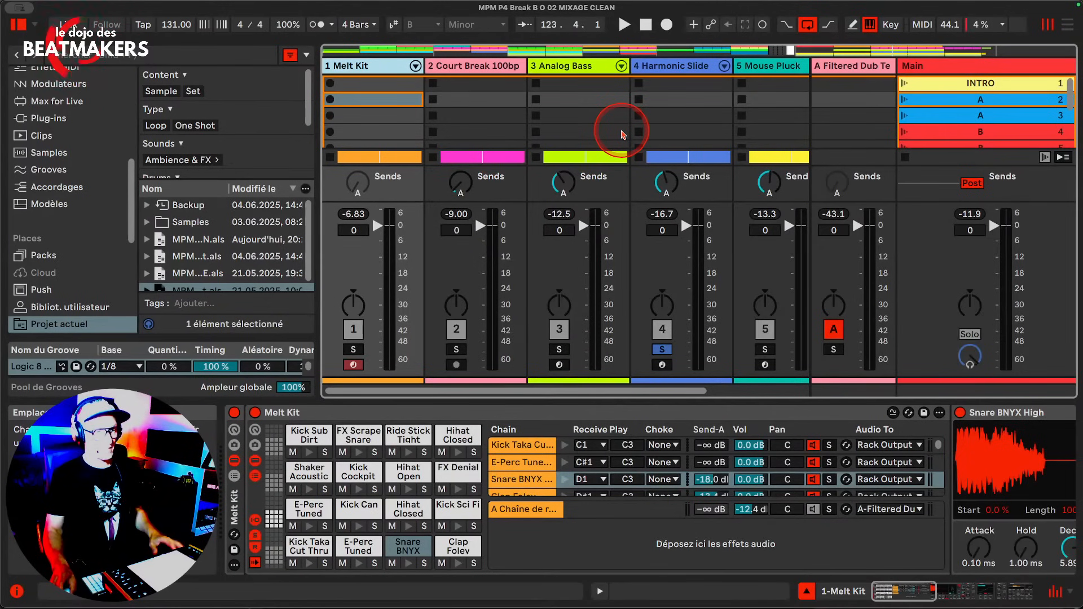
pyautogui.press('Tab')
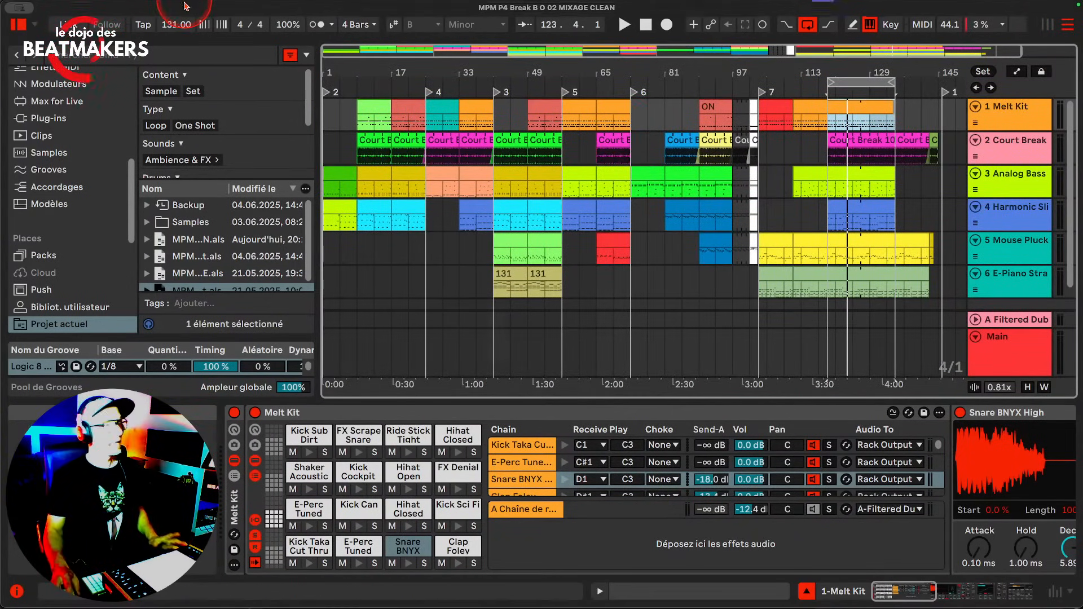
pyautogui.click(69, 6)
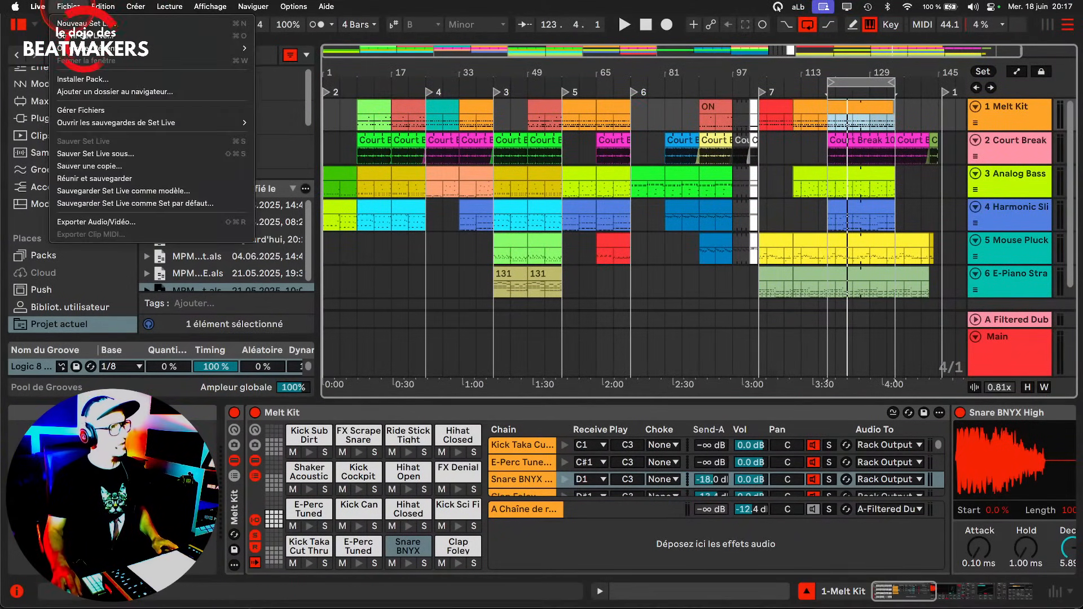
pyautogui.click(100, 157)
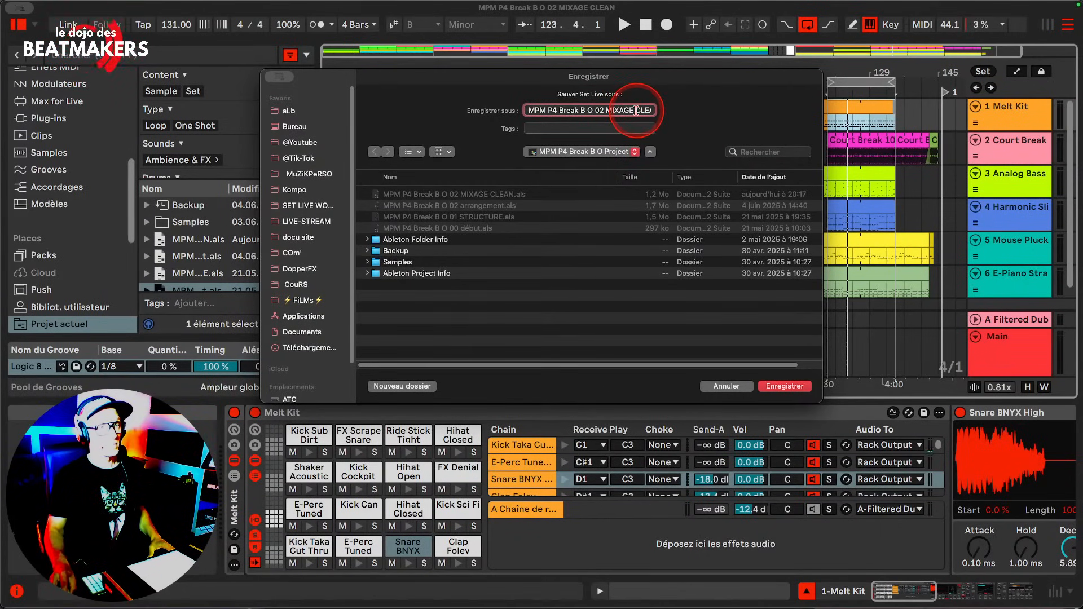
pyautogui.click(604, 110)
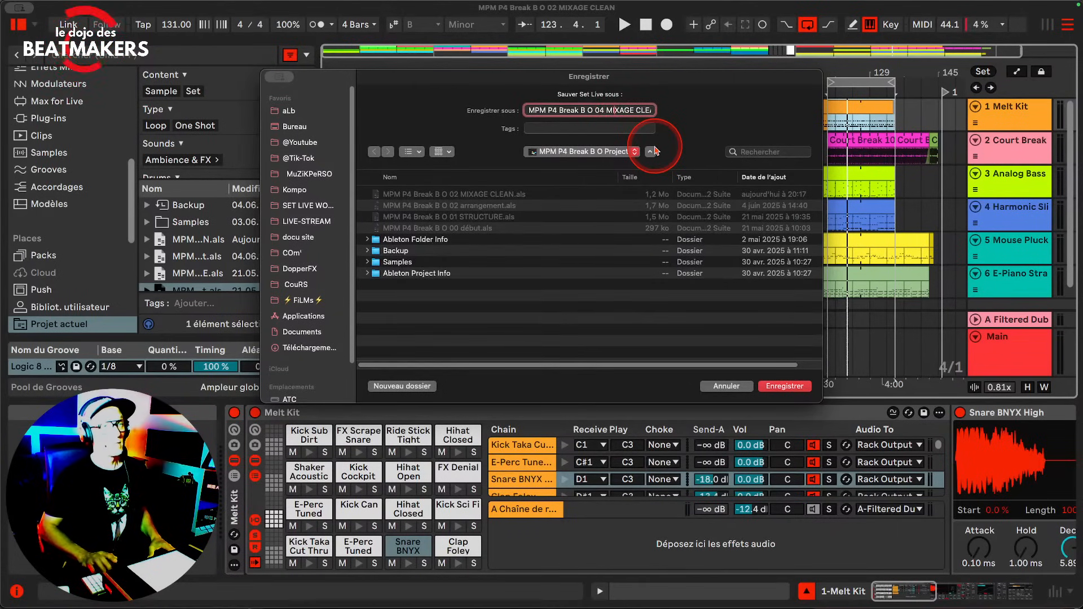
pyautogui.press('BackSpace')
pyautogui.write('1')
pyautogui.press('Return')
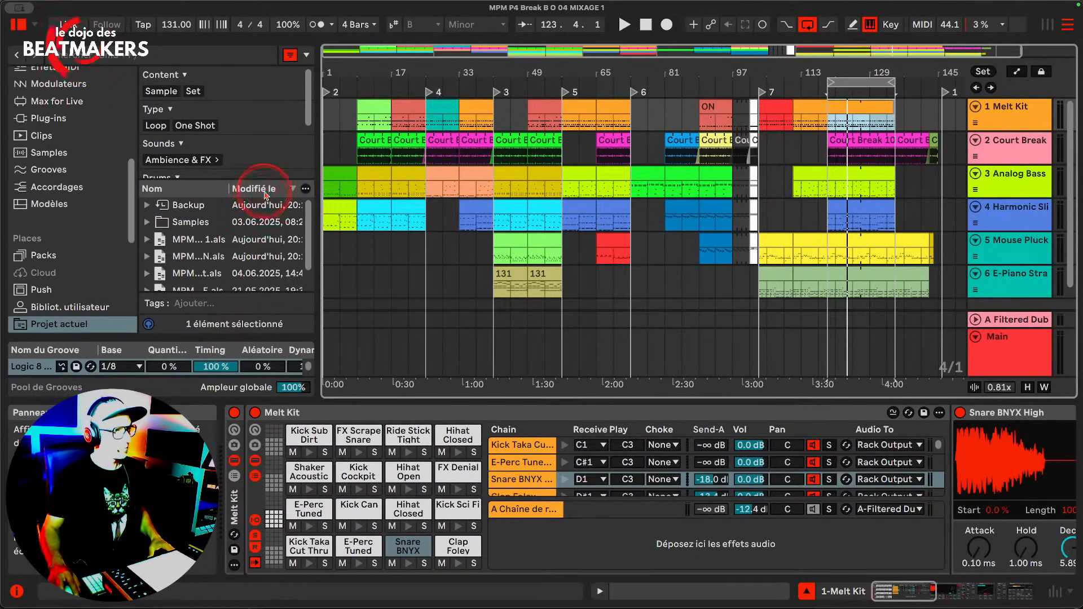
# Enlarge the browser's file list and rename the "MPM P4 Break B O 02 MIXAGE CLEAN" Set as "MPM P4 Break B O 03 MIXAGE CLEAN".
pyautogui.moveTo(273, 179); pyautogui.dragTo(309, 117)
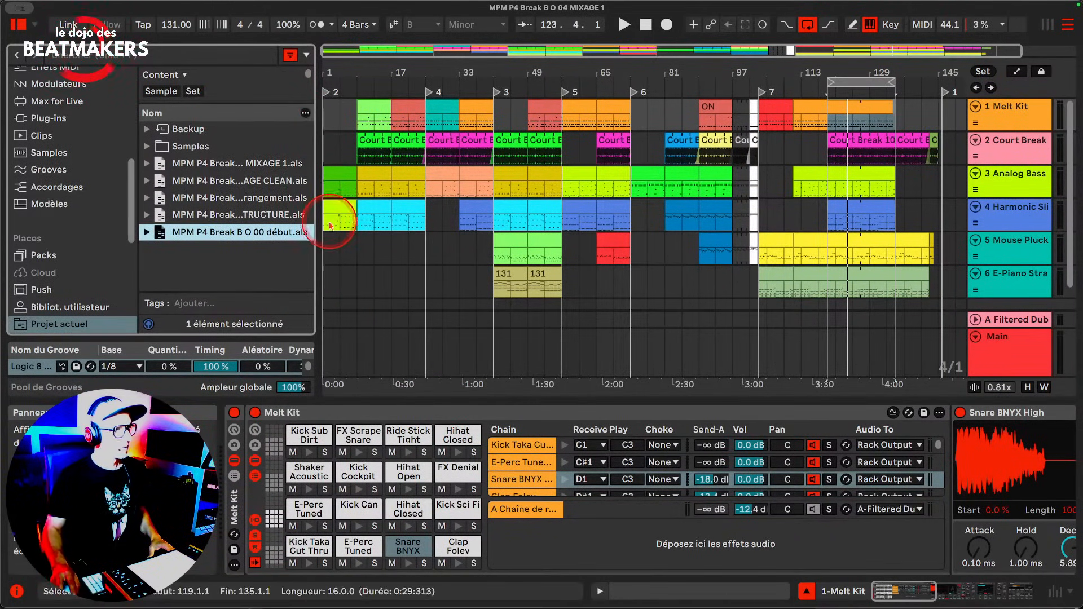
pyautogui.moveTo(318, 221); pyautogui.dragTo(501, 226)
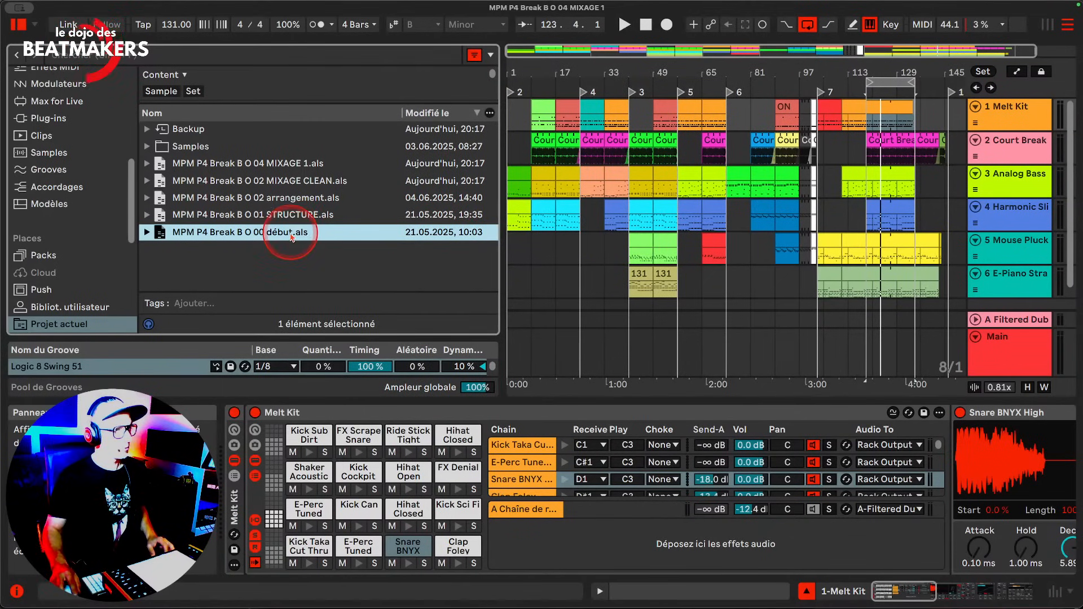
pyautogui.click(275, 182)
pyautogui.rightClick(261, 183)
pyautogui.click(282, 201)
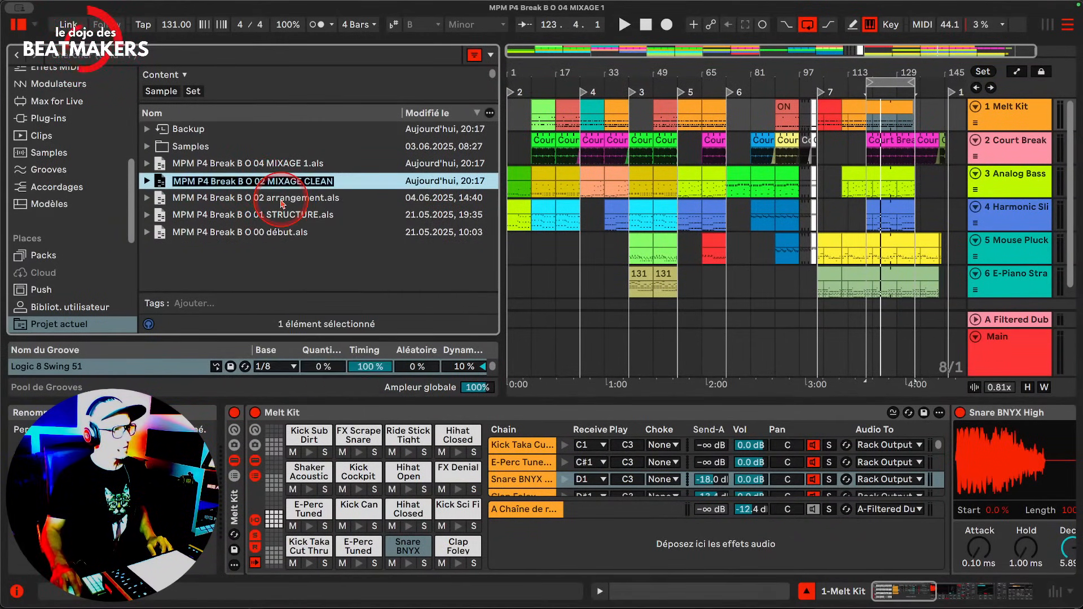
pyautogui.click(263, 183)
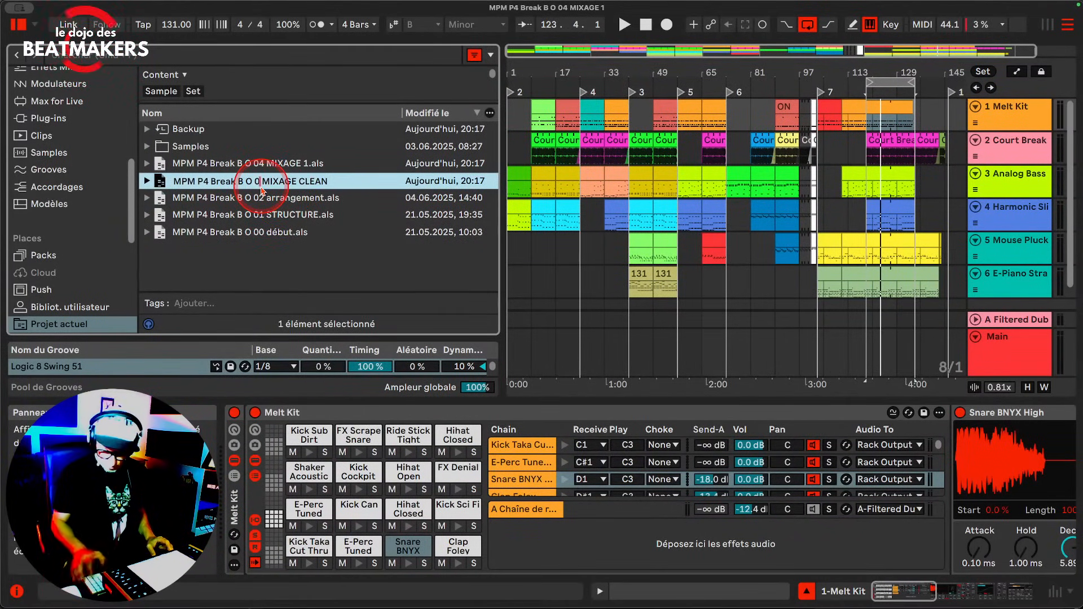
pyautogui.press('Return')
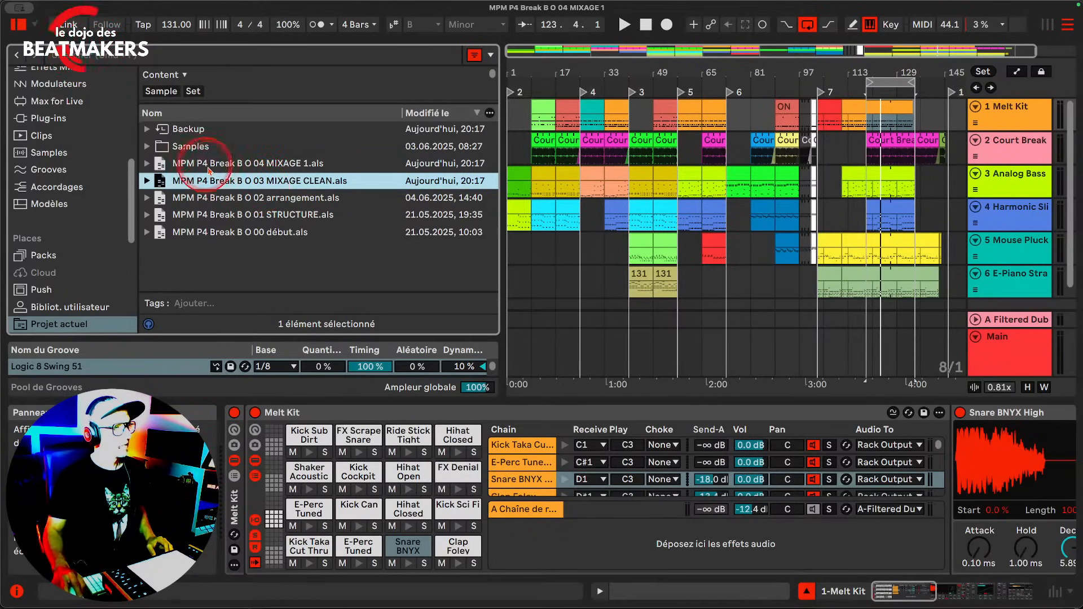
# Sort the project files by name in ascending order and narrow the browser and its sidebar to give the Arrangement more room.
pyautogui.click(207, 119)
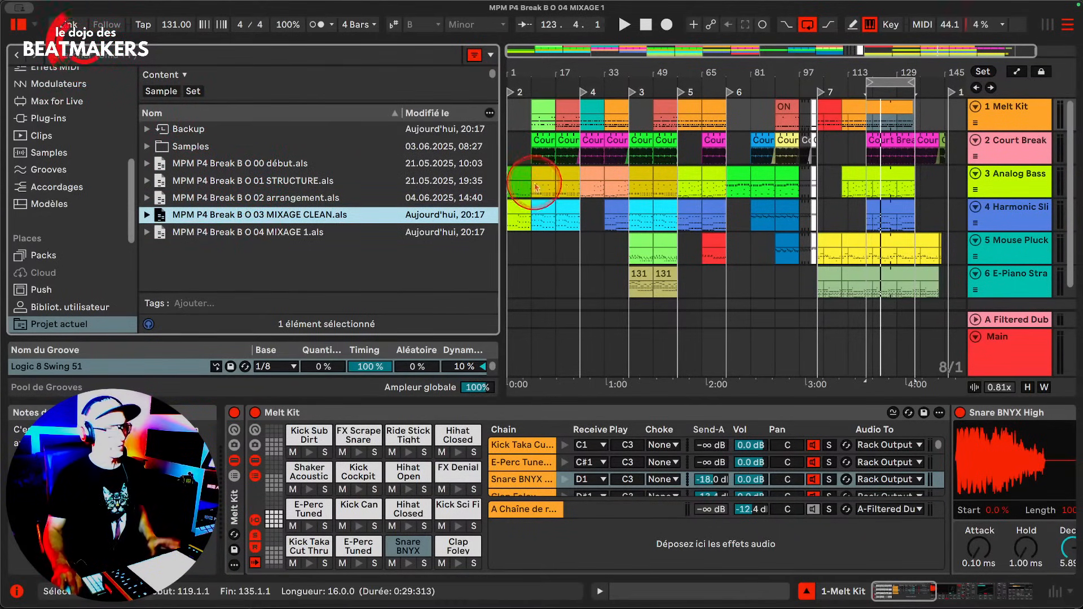
pyautogui.moveTo(500, 195); pyautogui.dragTo(257, 172)
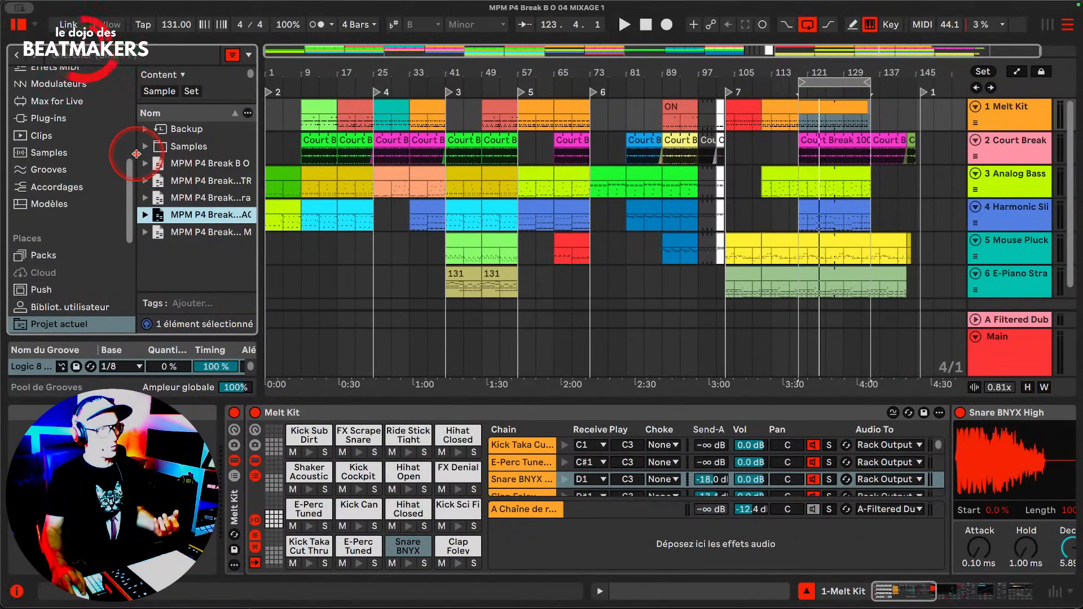
pyautogui.moveTo(135, 160); pyautogui.dragTo(113, 161)
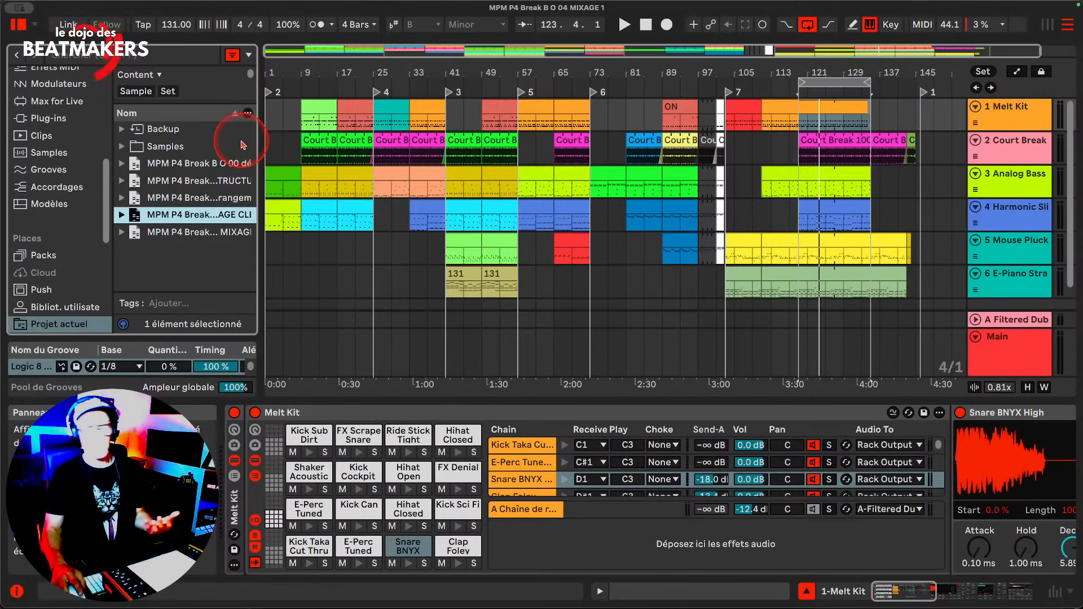